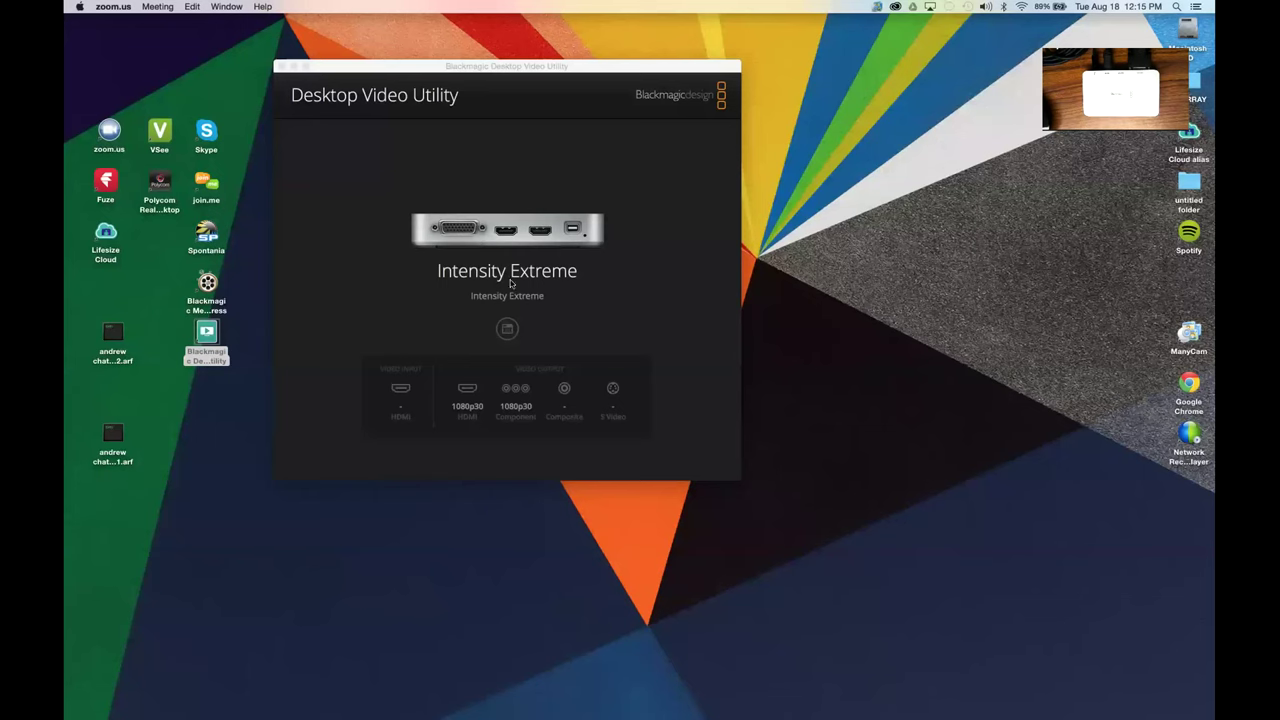
Switch to Chrome, search Google for "blackmagic" and open the Support page of the Blackmagic Design website
{"action": "mouse_move", "coordinate": [670, 712]}
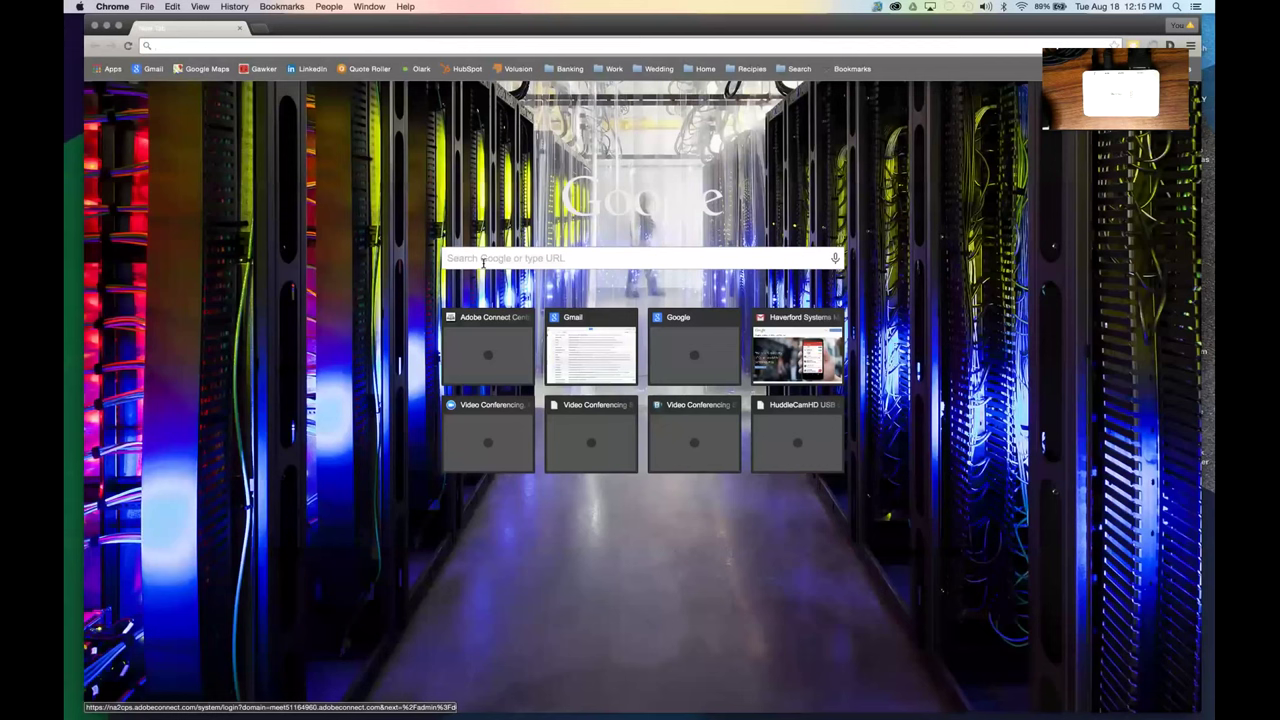
{"action": "type", "text": "blackmagic"}
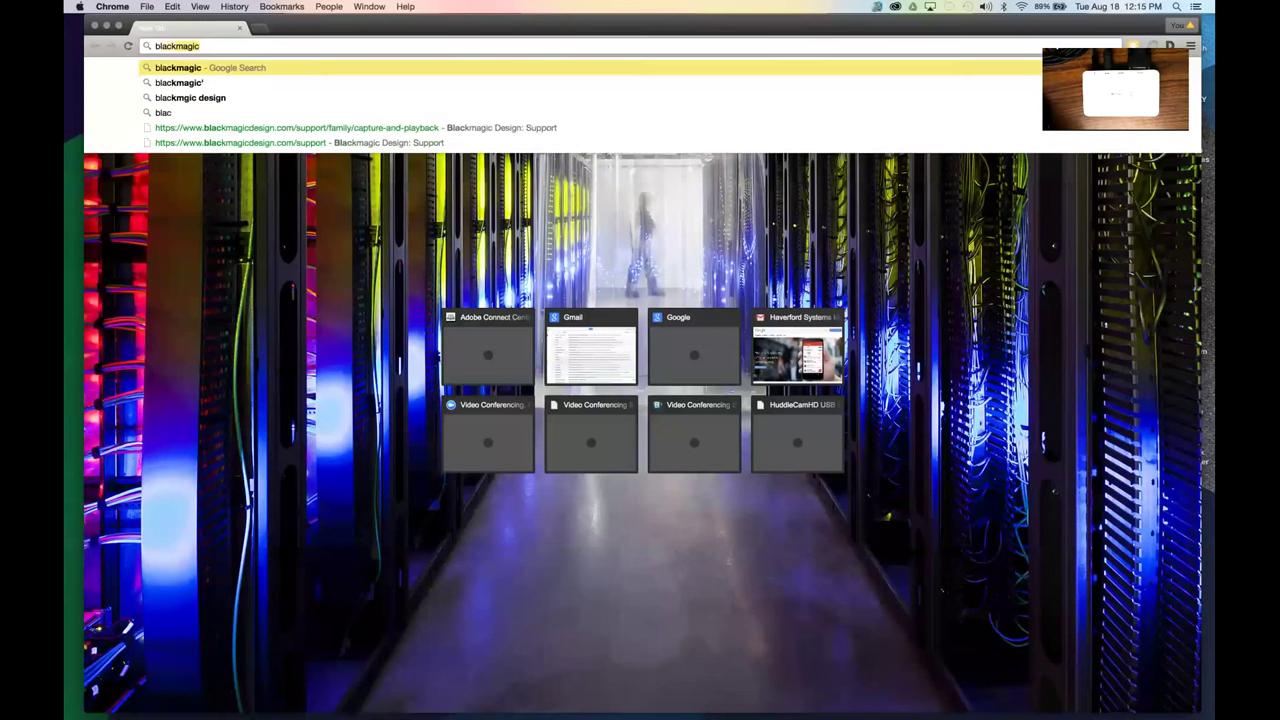
{"action": "key", "text": "Return"}
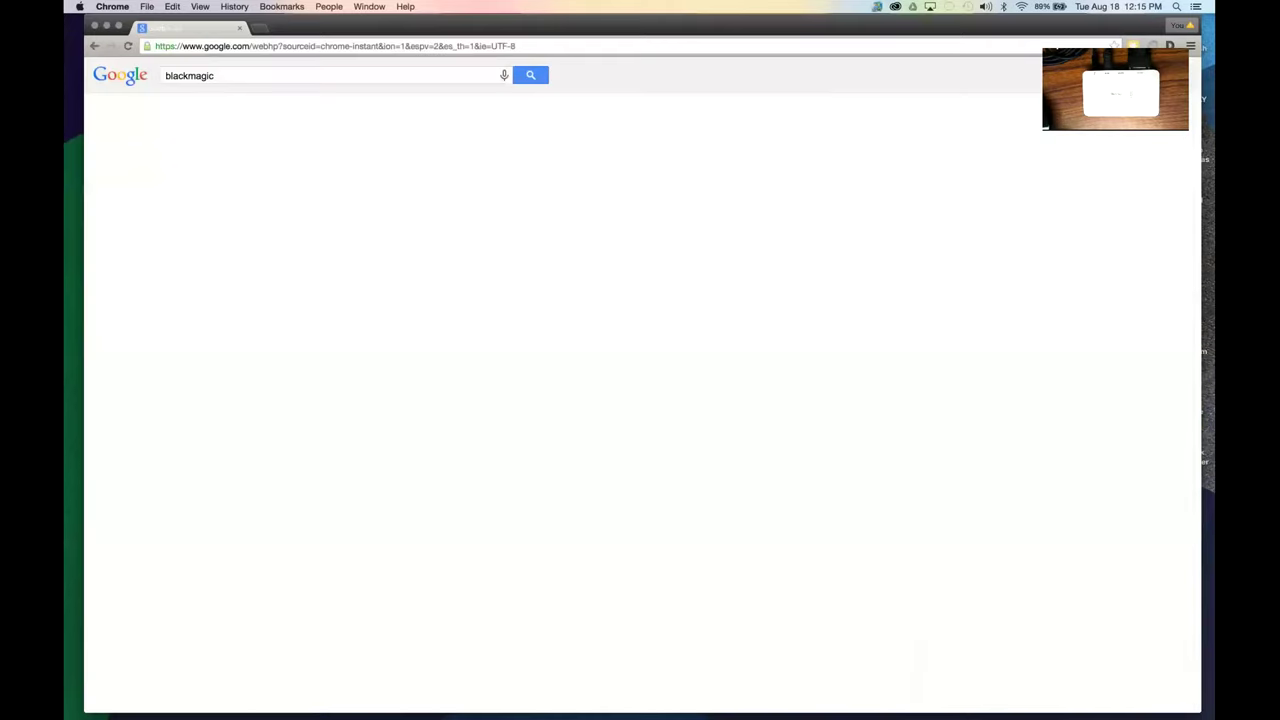
{"action": "left_click", "coordinate": [205, 168]}
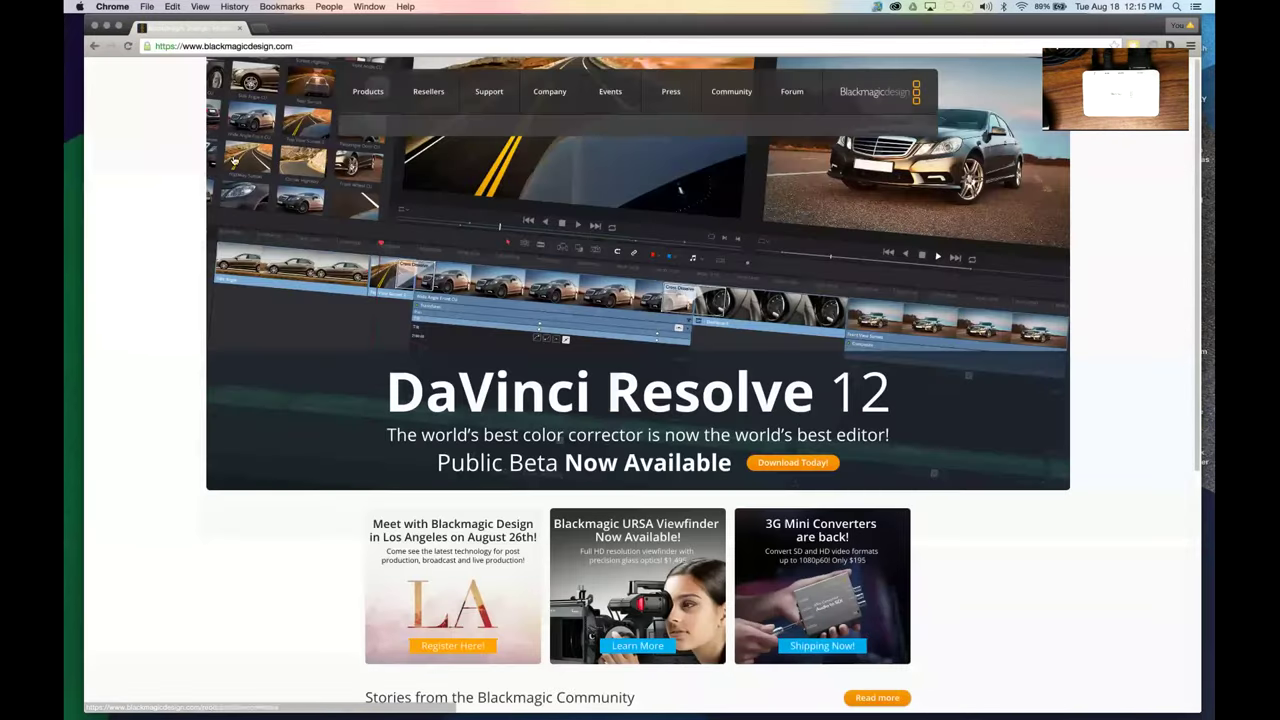
{"action": "left_click", "coordinate": [488, 92]}
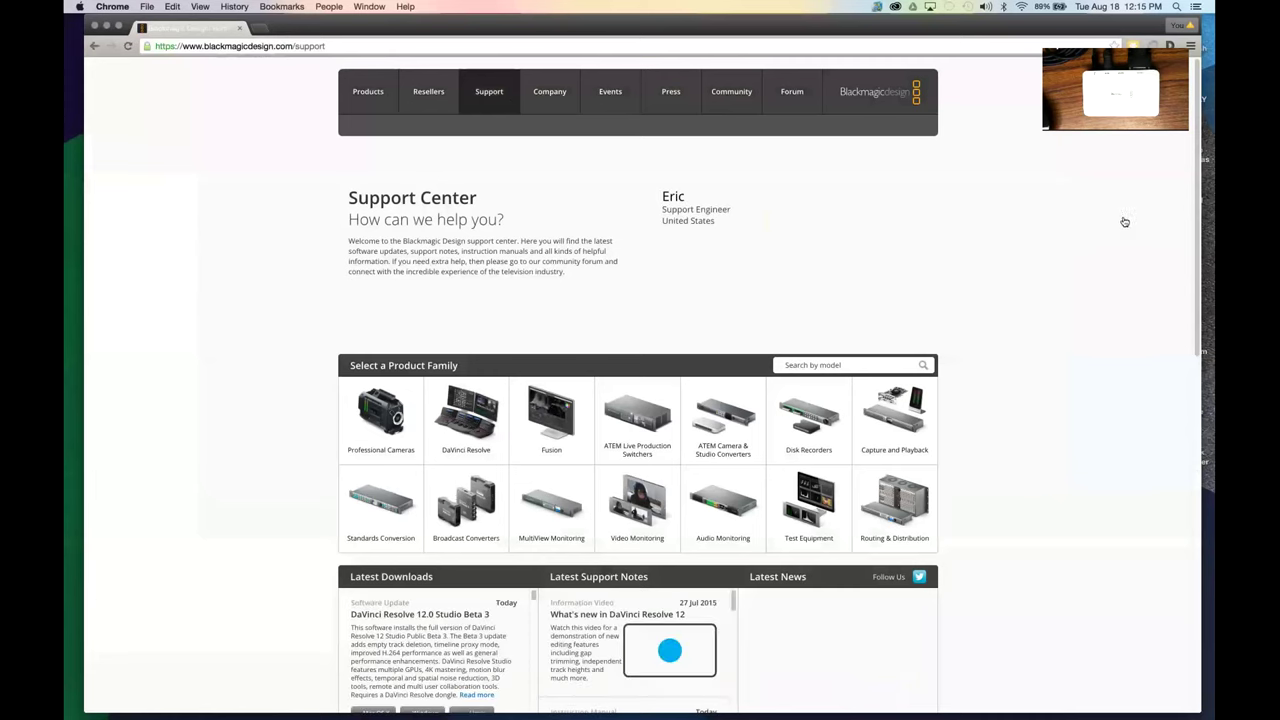
Find the support downloads for the Intensity Extreme model, check the Desktop Video software entry for Mac OS X, and close the browser
{"action": "left_click_drag", "start_coordinate": [1199, 168], "coordinate": [1194, 277]}
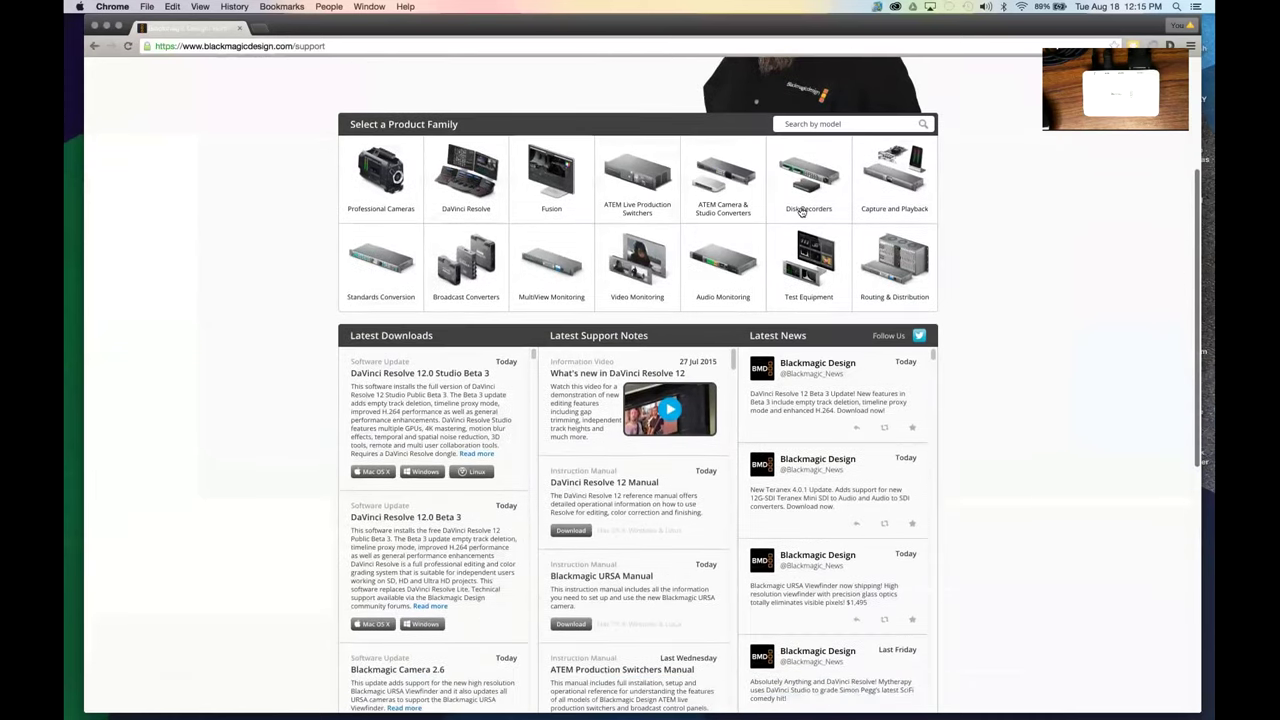
{"action": "left_click", "coordinate": [812, 124]}
{"action": "type", "text": "in"}
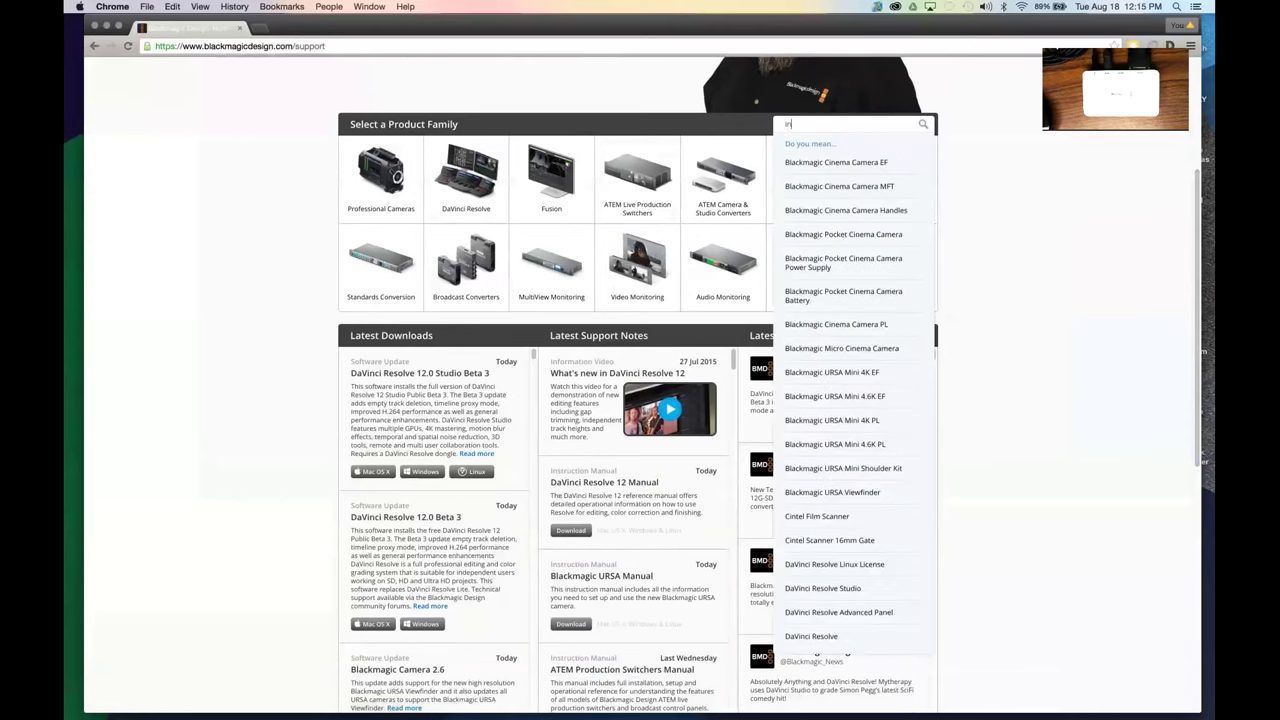
{"action": "type", "text": "te"}
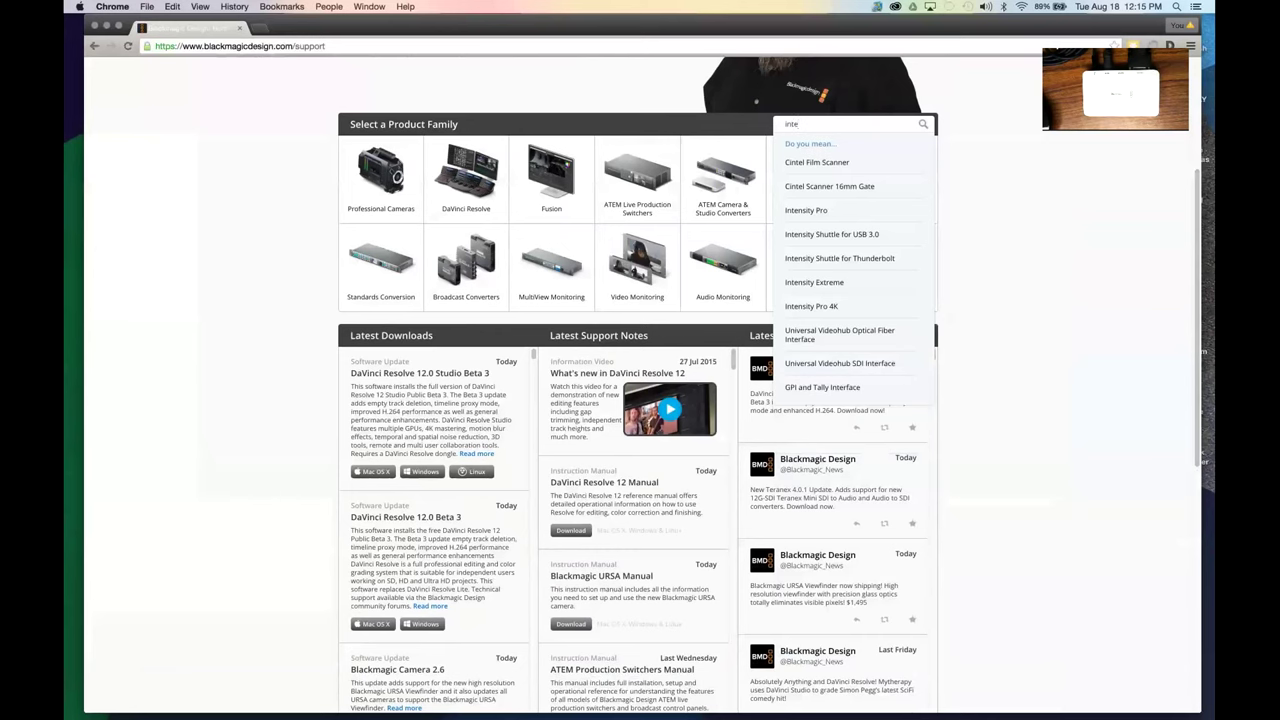
{"action": "left_click", "coordinate": [815, 285]}
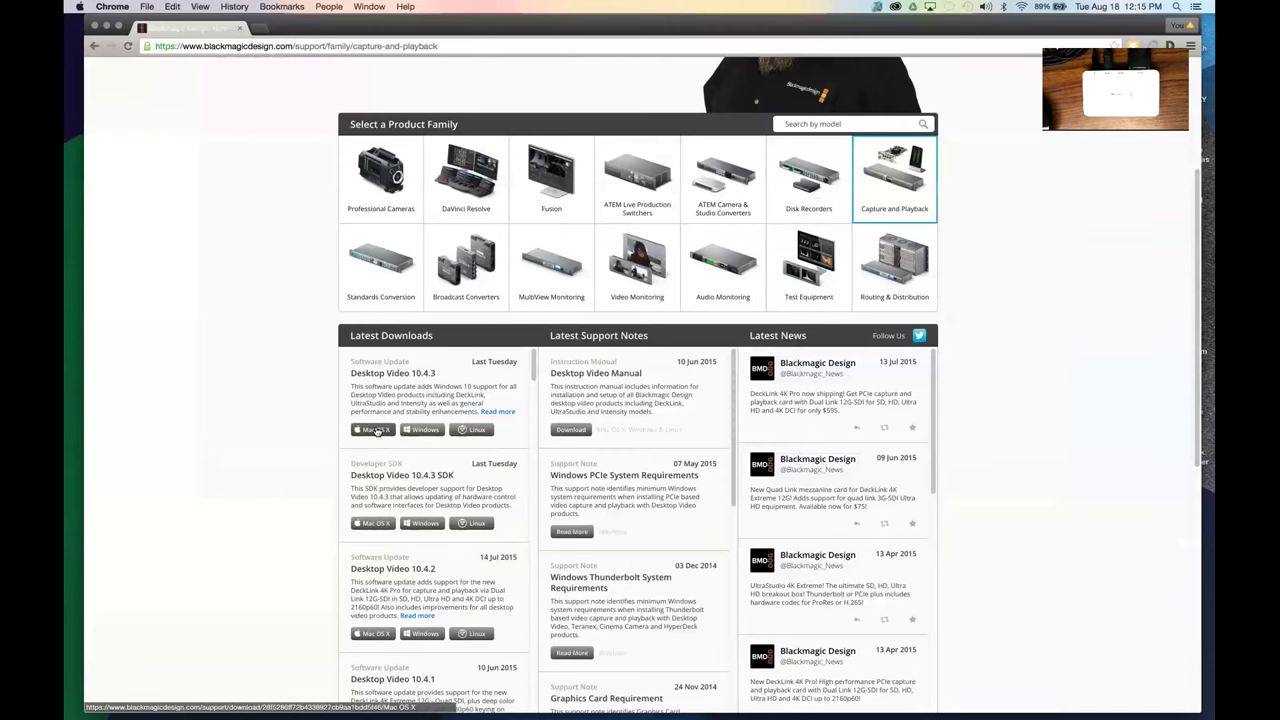
{"action": "left_click", "coordinate": [94, 26]}
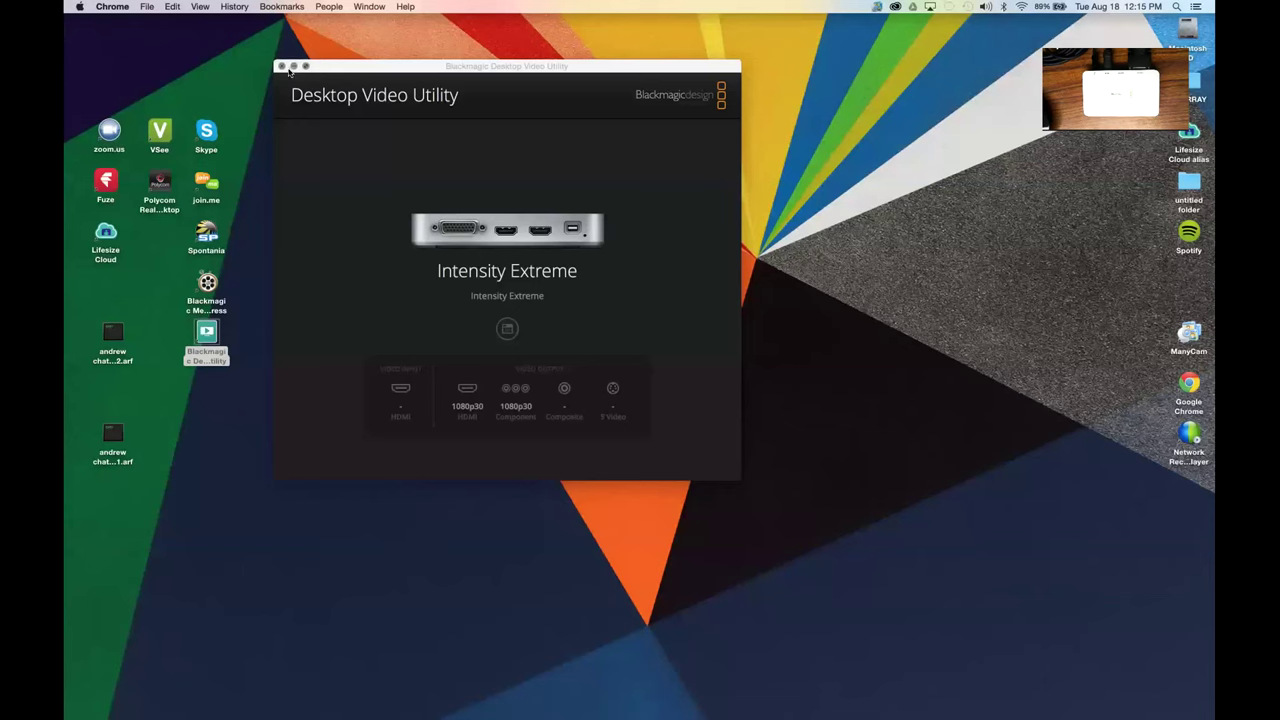
In Desktop Video Utility, open the Intensity Extreme settings, choose HDMI as the video input and save
{"action": "left_click_drag", "start_coordinate": [329, 63], "coordinate": [472, 130]}
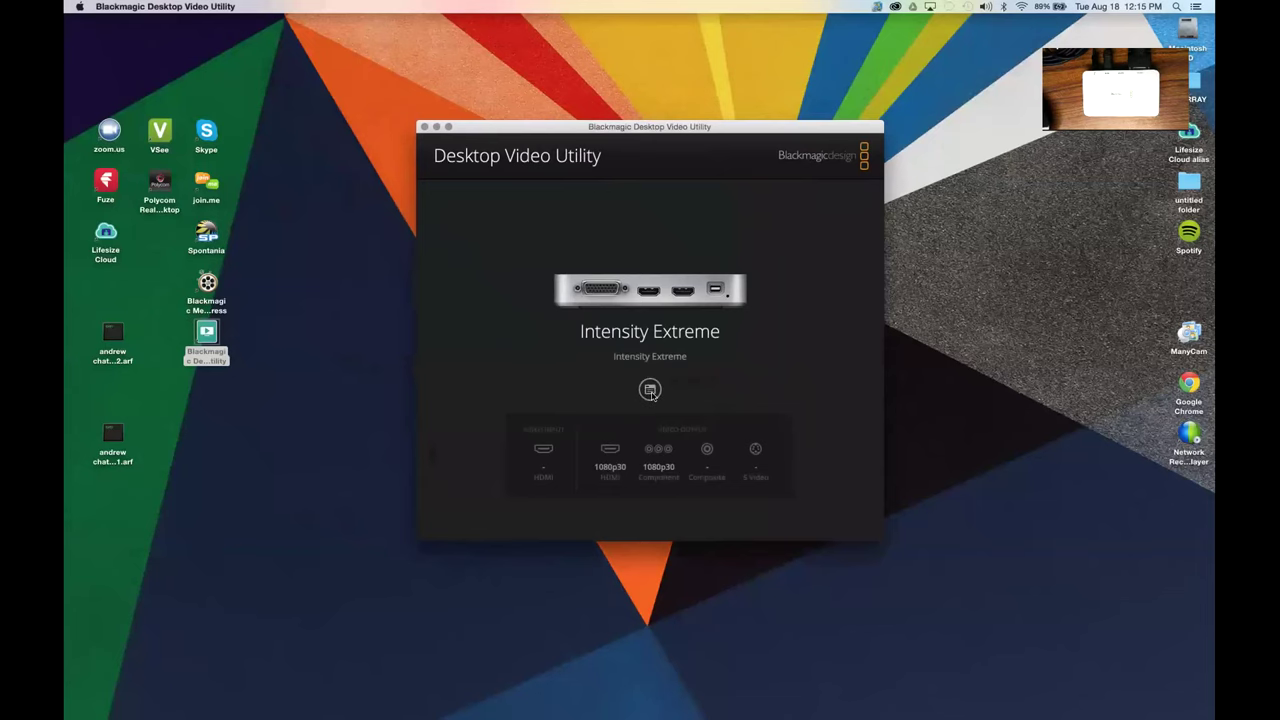
{"action": "left_click", "coordinate": [650, 390]}
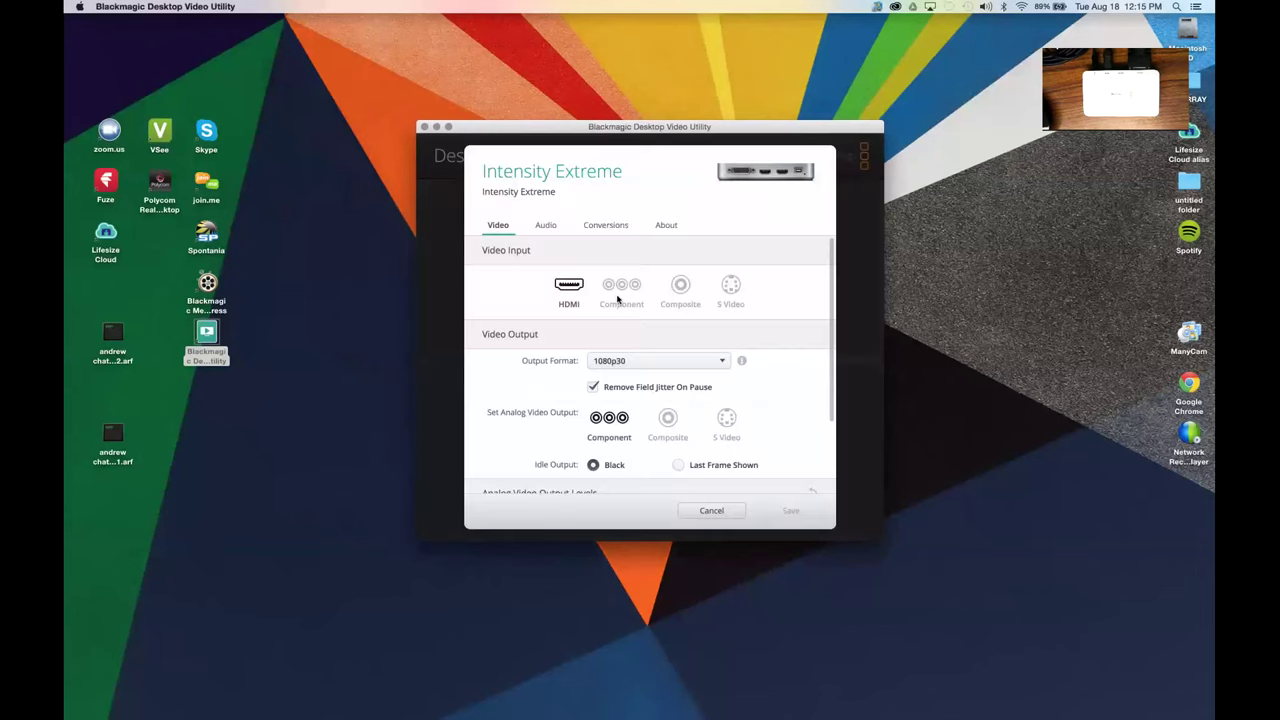
{"action": "left_click", "coordinate": [620, 288]}
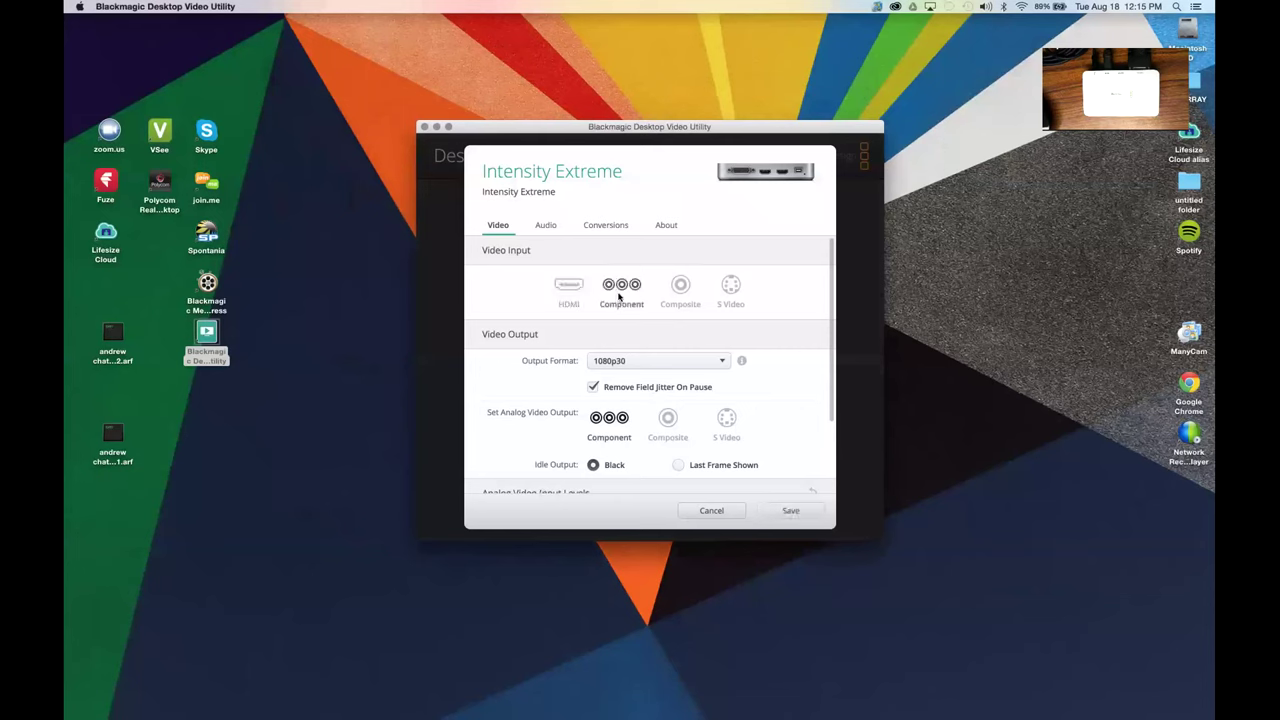
{"action": "left_click", "coordinate": [679, 285]}
{"action": "left_click", "coordinate": [731, 287]}
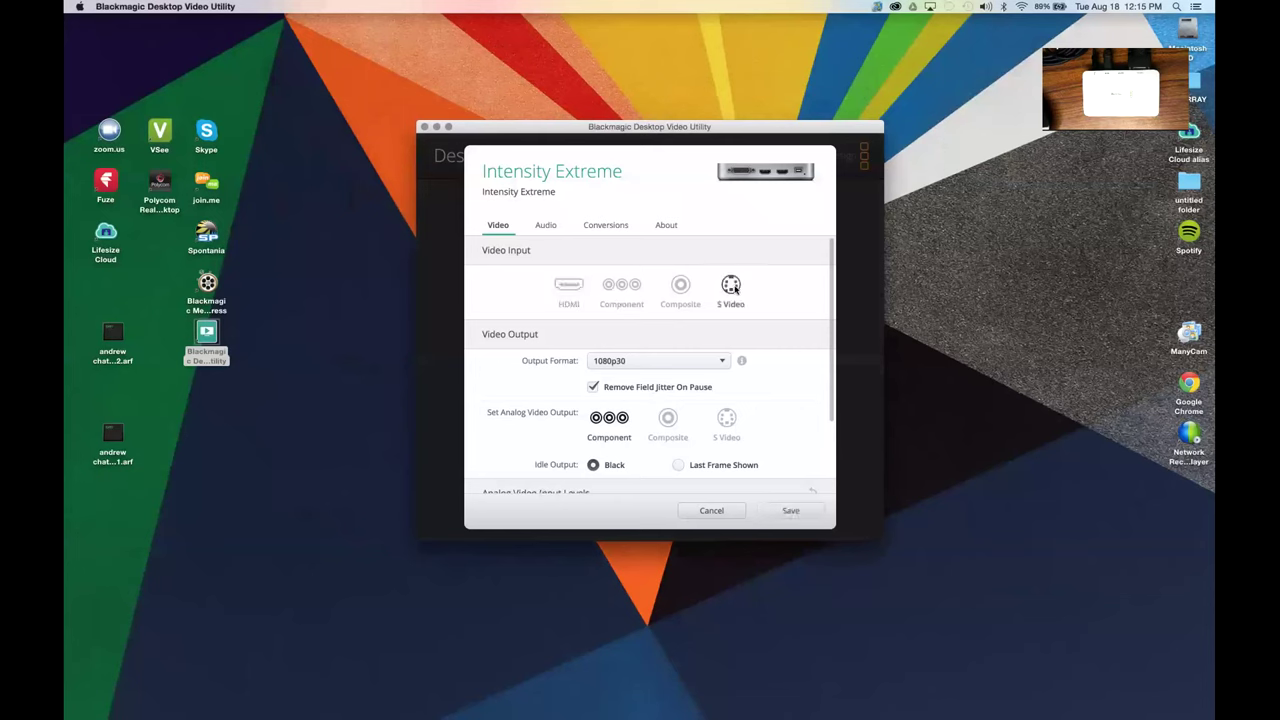
{"action": "left_click", "coordinate": [621, 286]}
{"action": "left_click", "coordinate": [566, 287]}
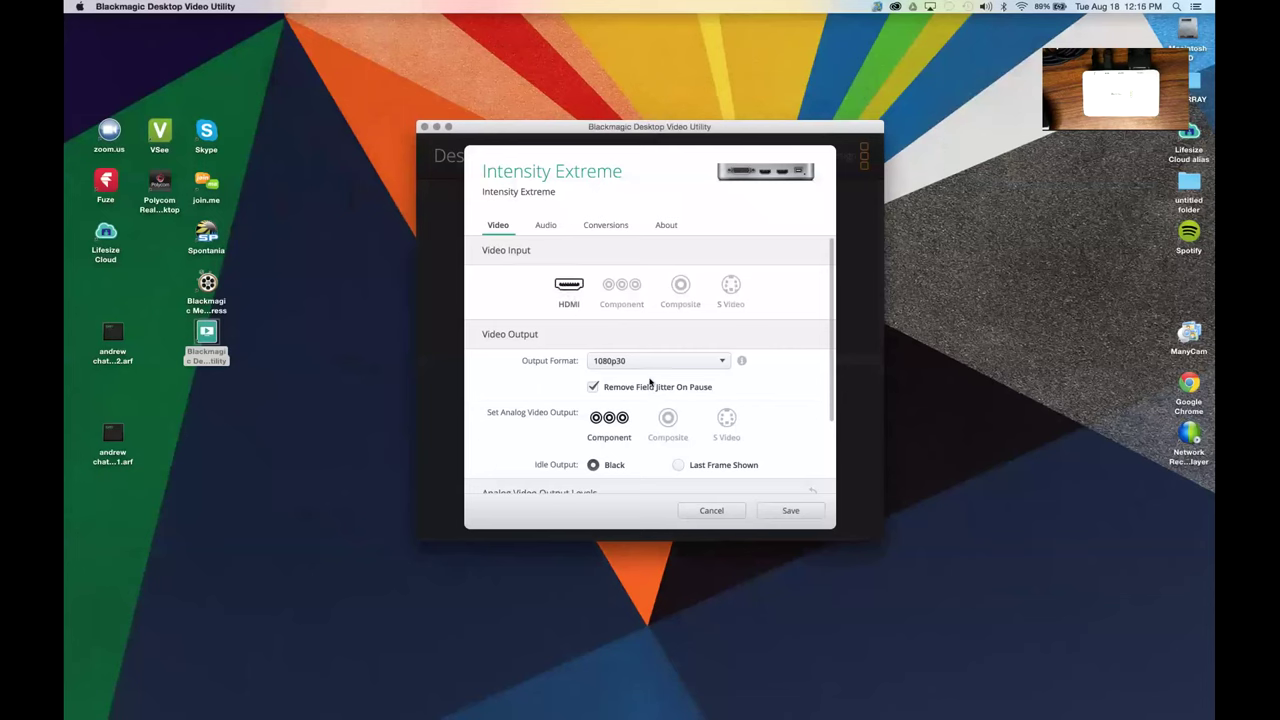
{"action": "left_click", "coordinate": [789, 511]}
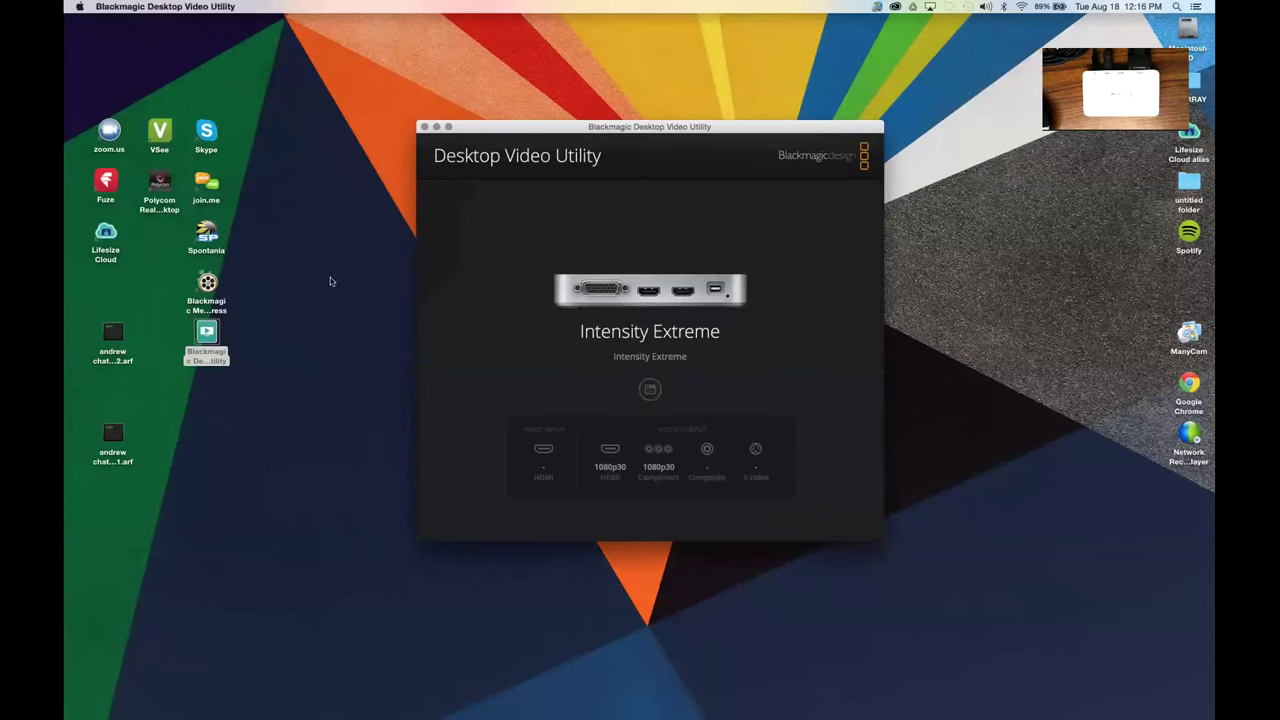
Open Media Express in Log and Capture mode and select 1080p30 as the project video format in its preferences
{"action": "left_click", "coordinate": [208, 285]}
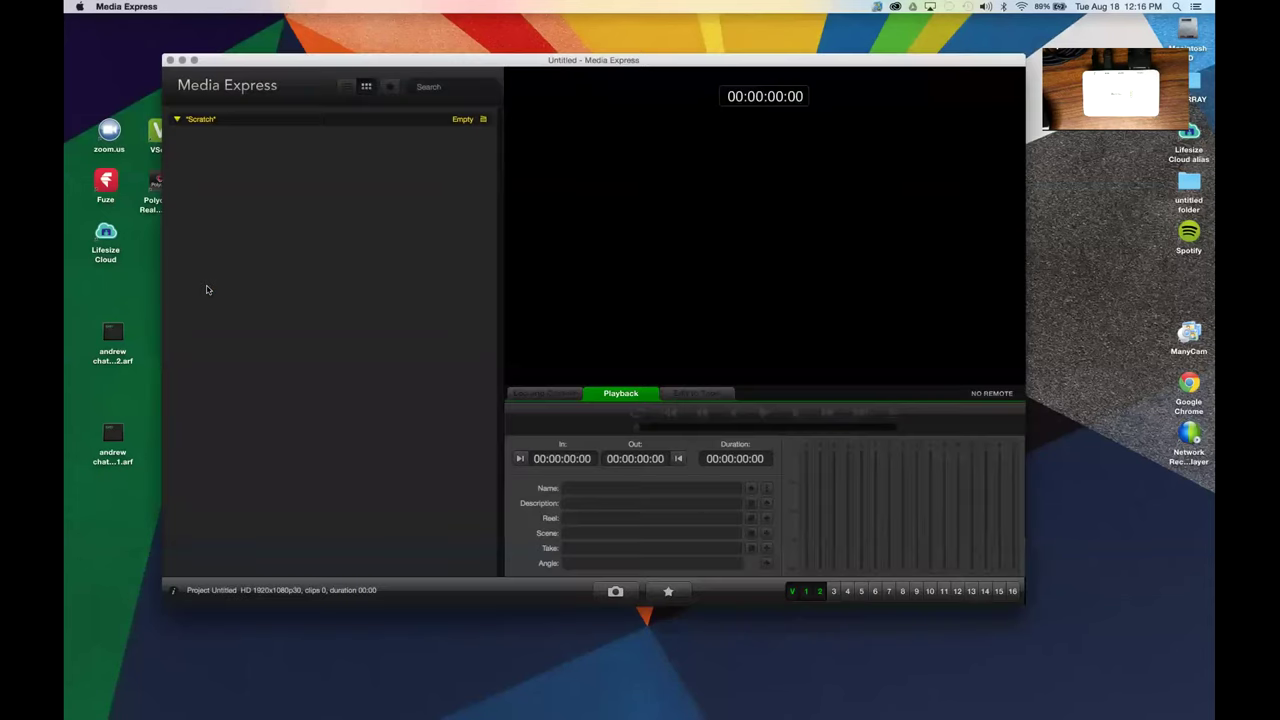
{"action": "left_click", "coordinate": [561, 394]}
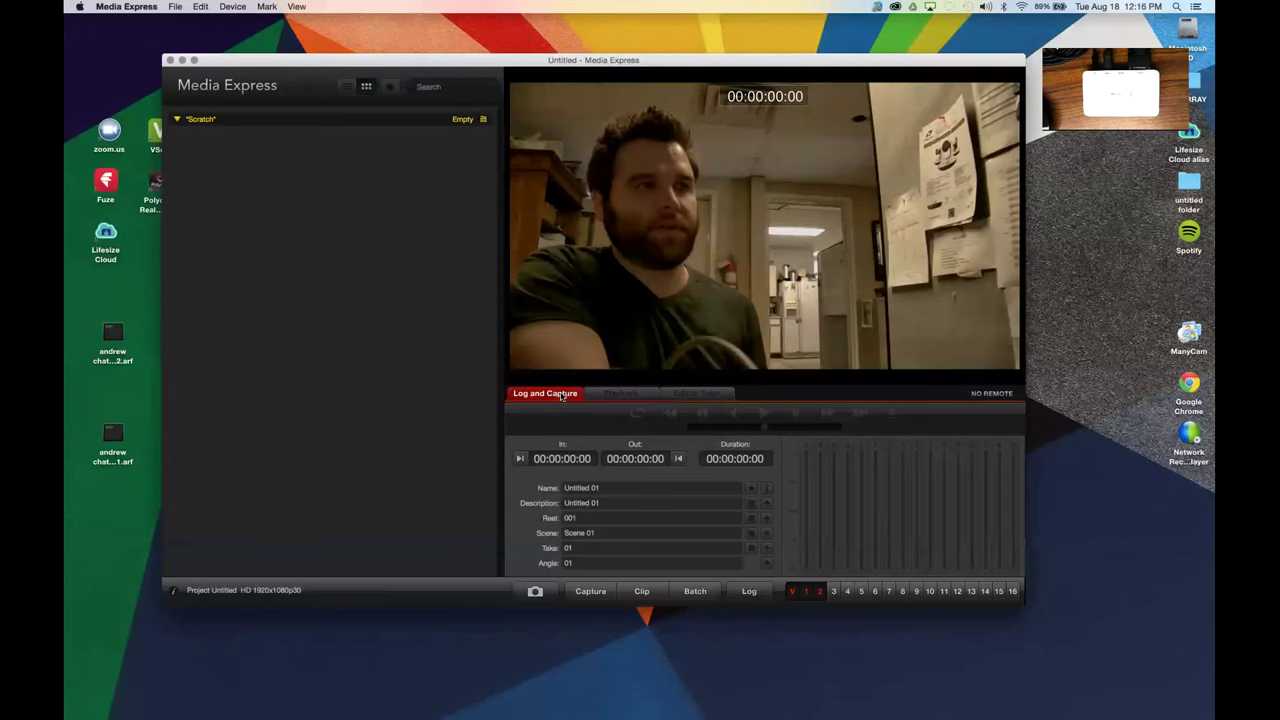
{"action": "left_click", "coordinate": [126, 6]}
{"action": "left_click", "coordinate": [124, 42]}
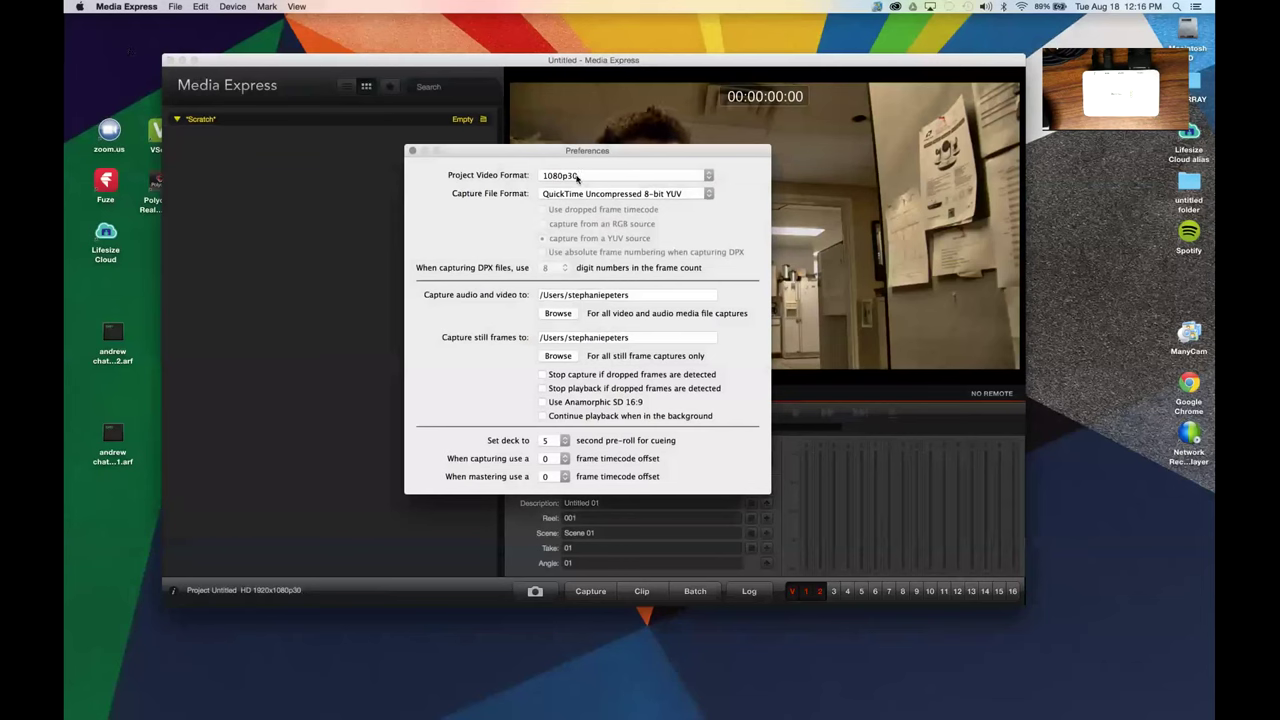
{"action": "left_click_drag", "start_coordinate": [523, 161], "coordinate": [233, 147]}
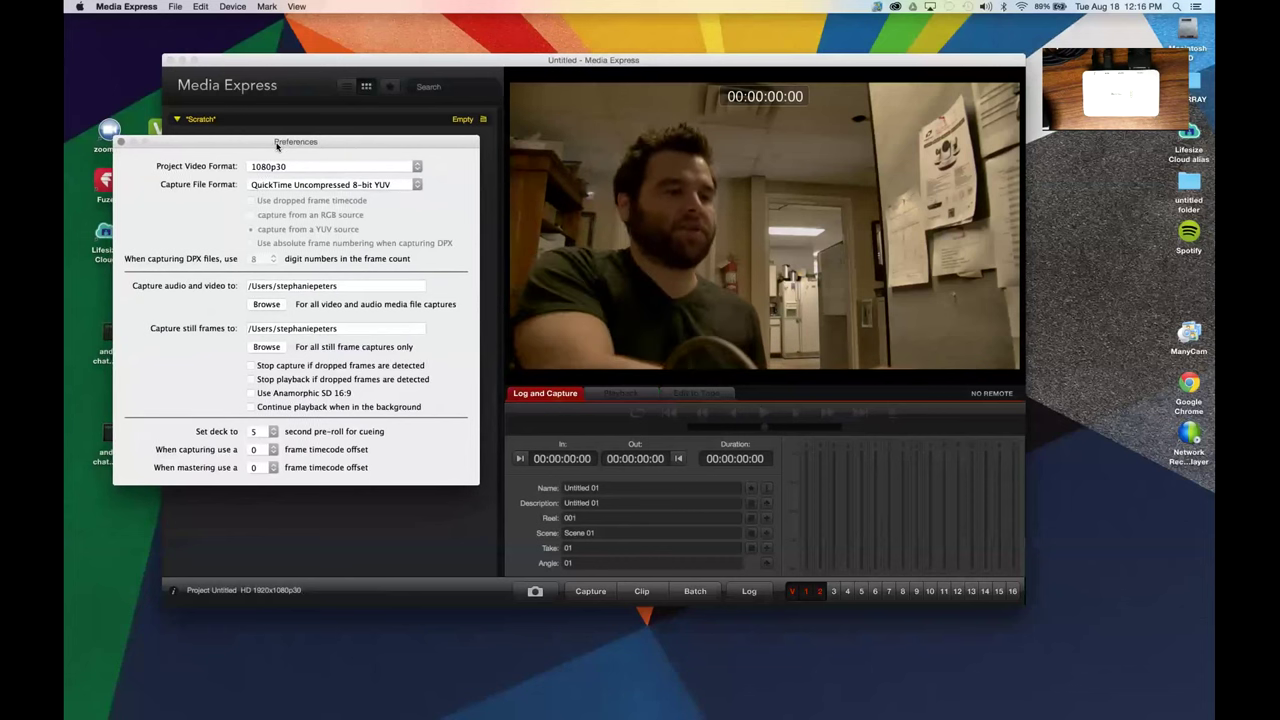
{"action": "left_click", "coordinate": [416, 167]}
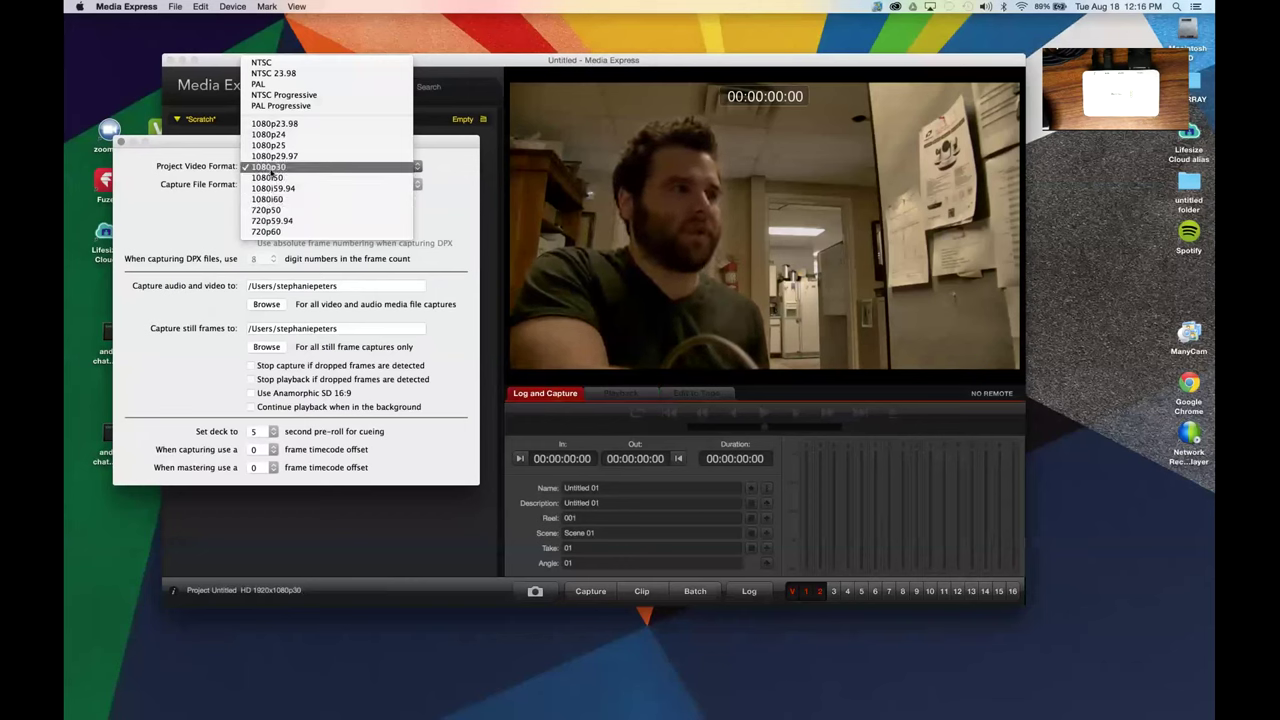
{"action": "left_click", "coordinate": [271, 168]}
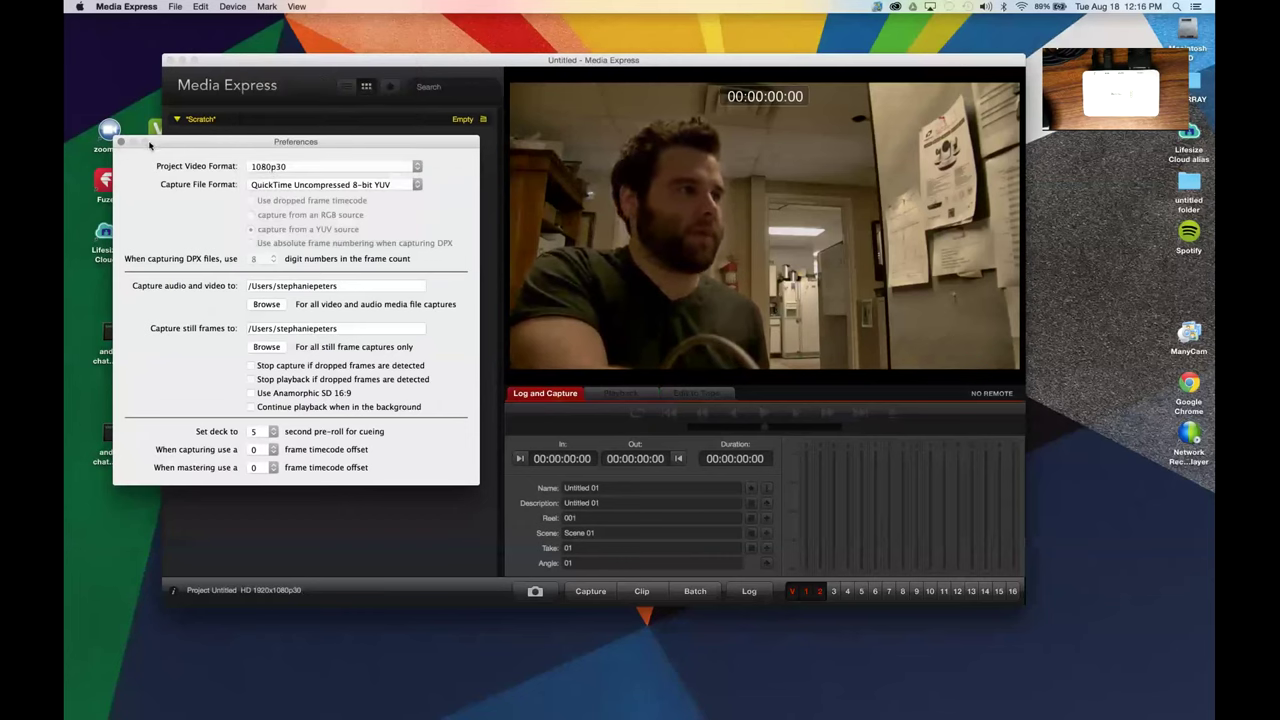
{"action": "left_click", "coordinate": [120, 143]}
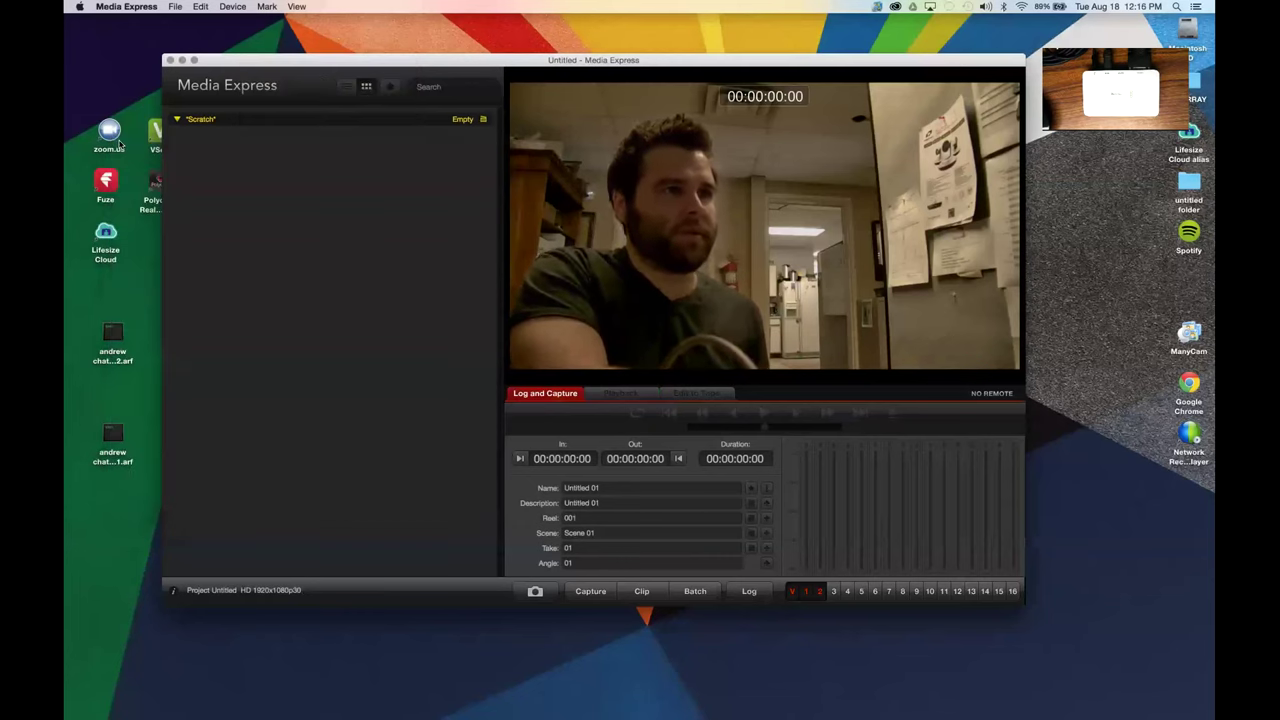
Close the Media Express and Desktop Video Utility windows to release the capture device
{"action": "left_click", "coordinate": [170, 61]}
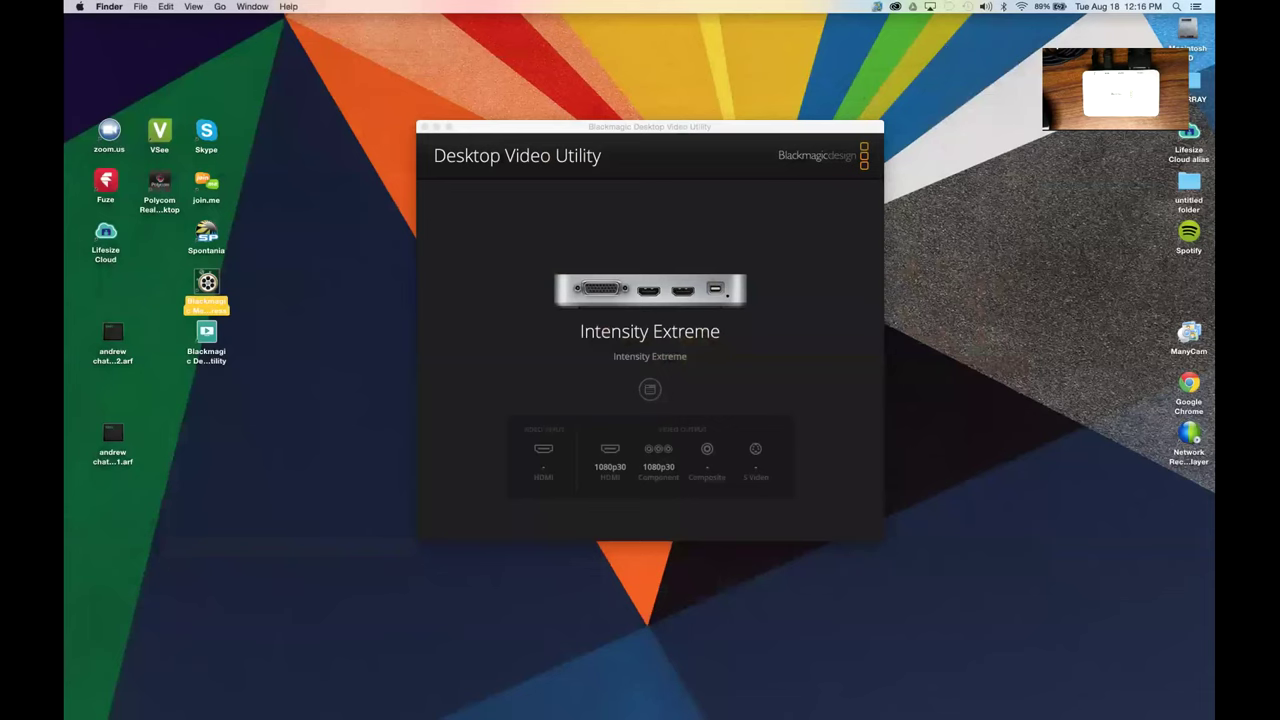
{"action": "left_click", "coordinate": [424, 127]}
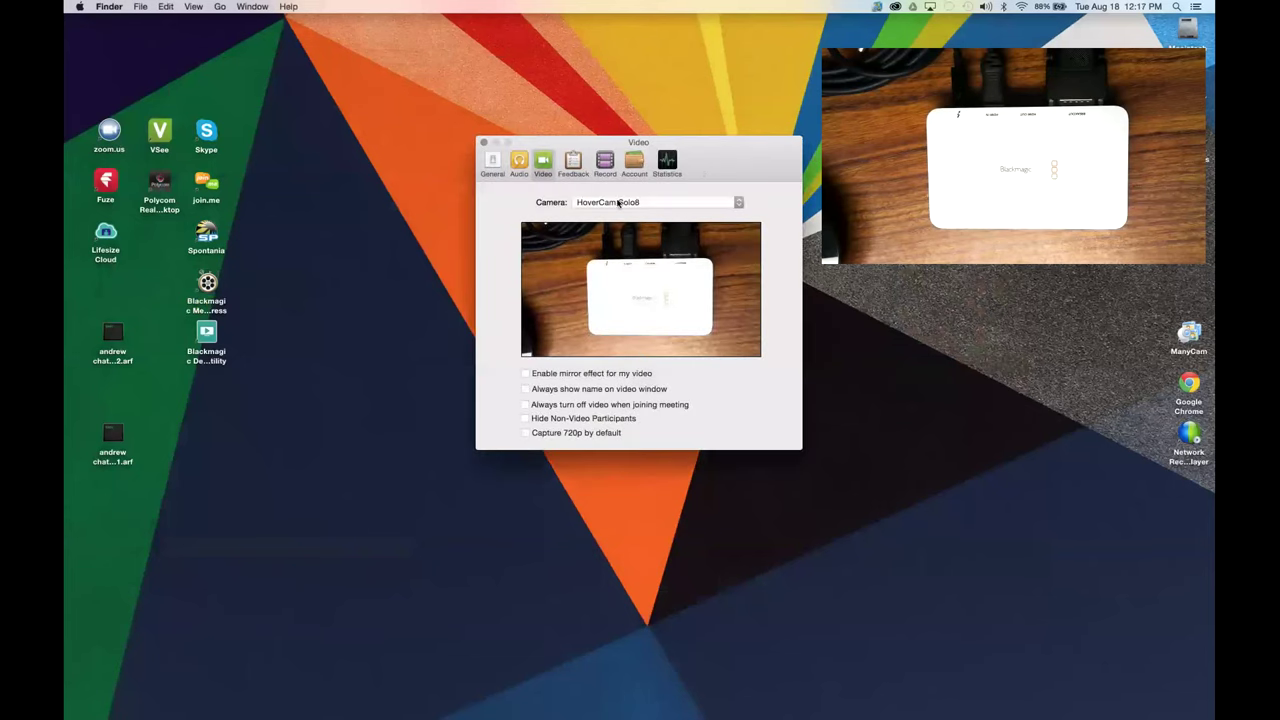
Set the camera in Zoom's video settings to Blackmagic_1080p - Uncompressed 8-bit 4:2:2, 1920 x 1080_30.00fps, and close the settings
{"action": "left_click", "coordinate": [618, 204]}
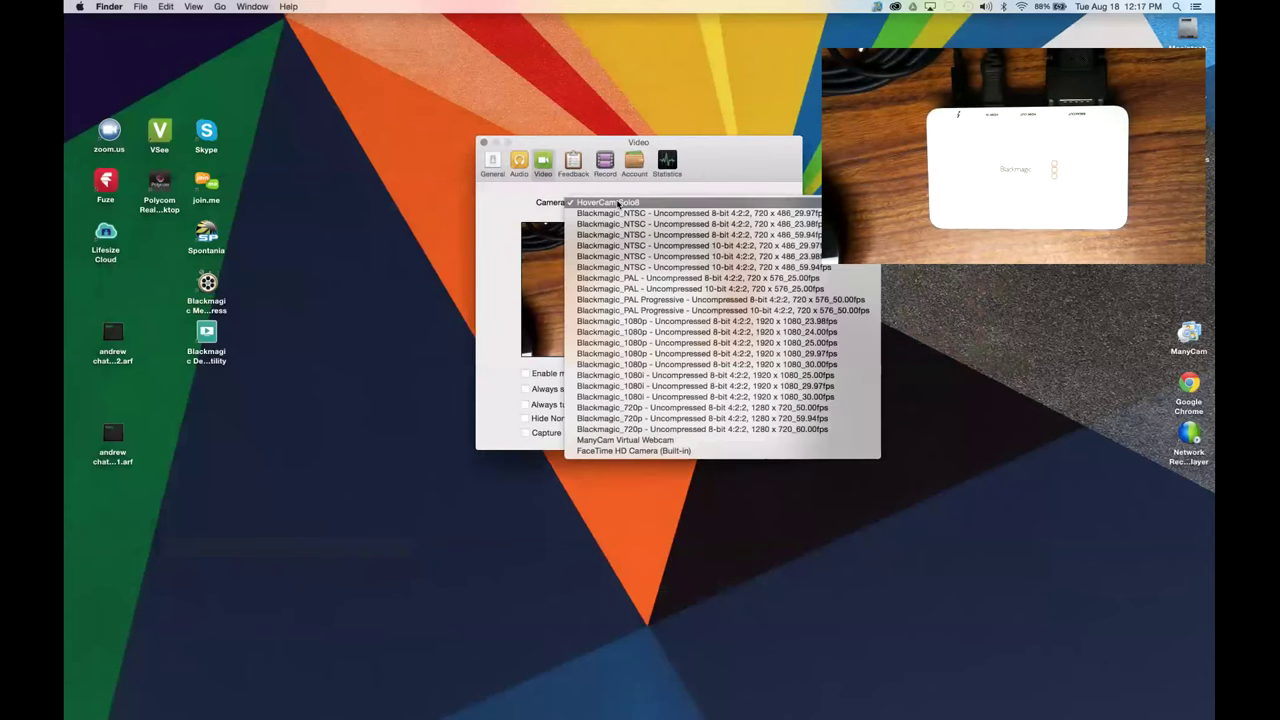
{"action": "left_click", "coordinate": [706, 366]}
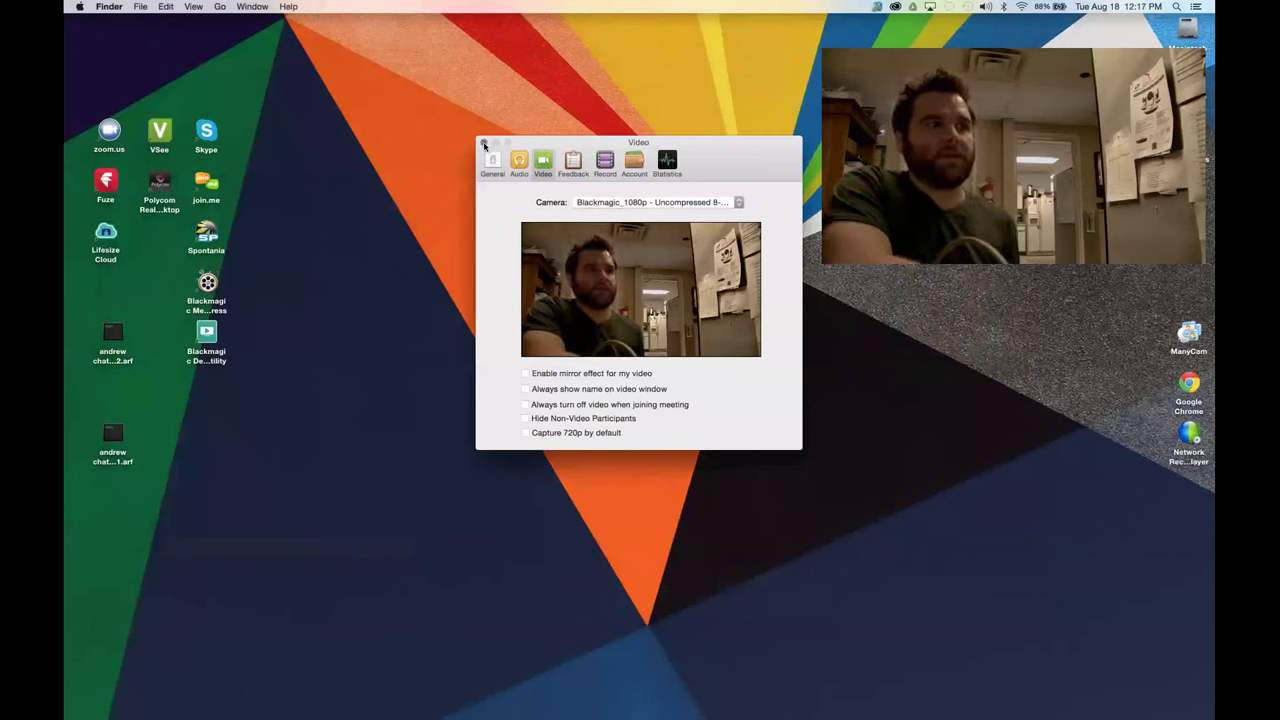
{"action": "left_click", "coordinate": [484, 145]}
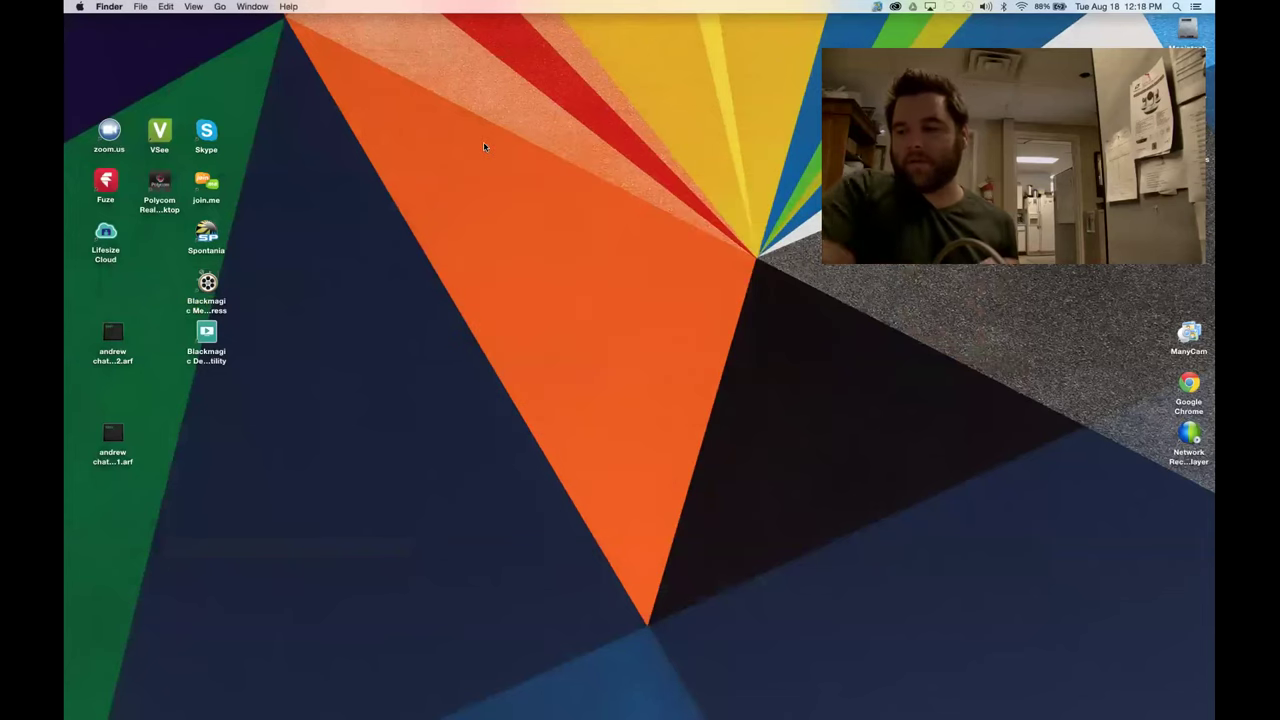